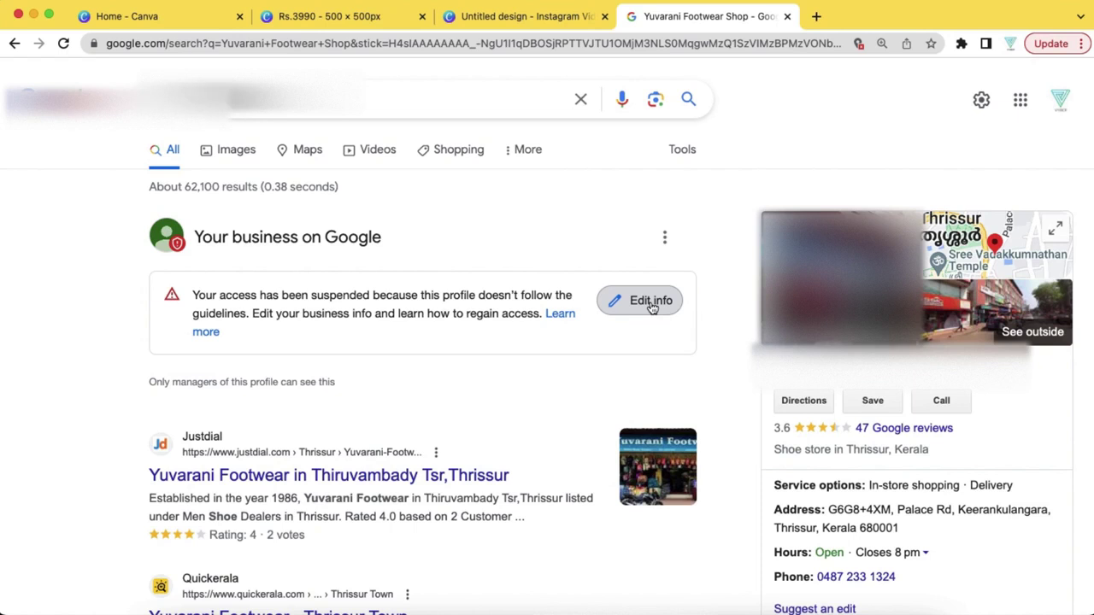
pyautogui.click(651, 304)
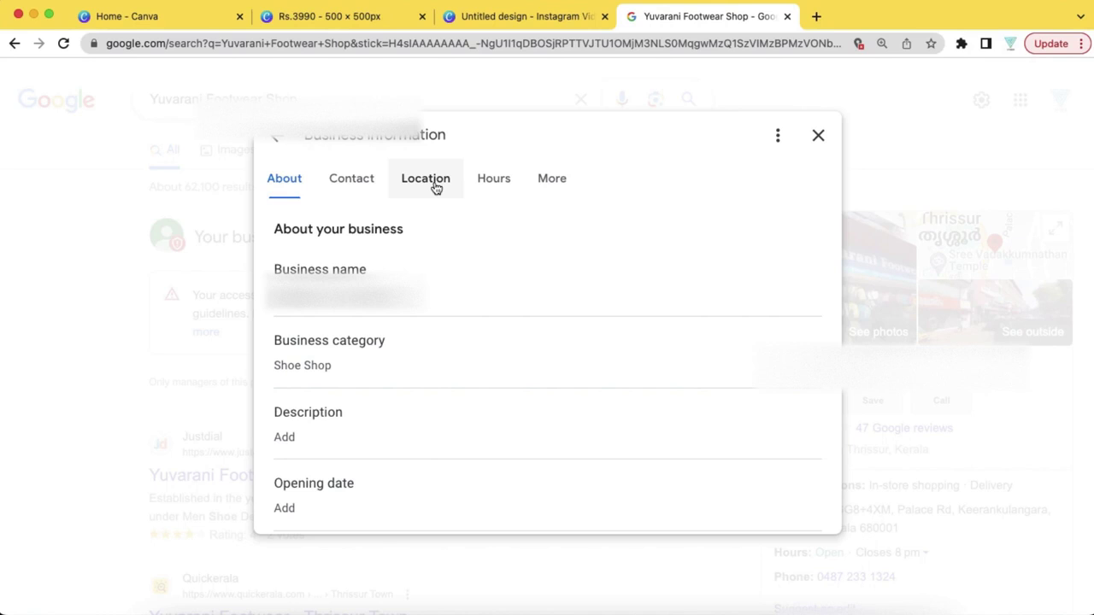
pyautogui.click(818, 140)
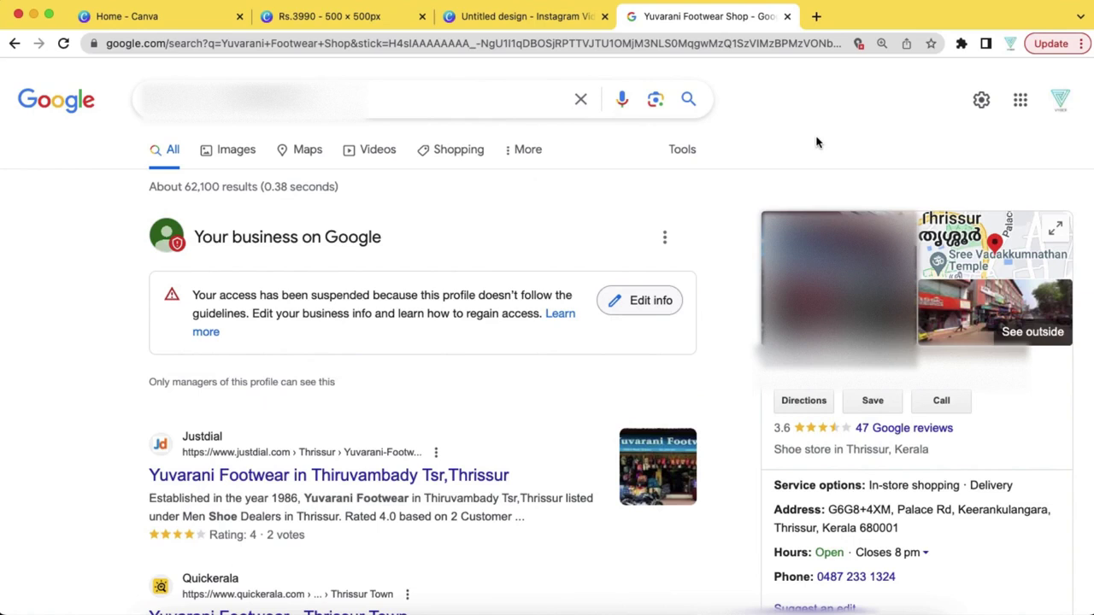
# From the suspension notice's 'Learn more' article, open the reinstatement form via 'Use our form' under step 4
pyautogui.click(562, 316)
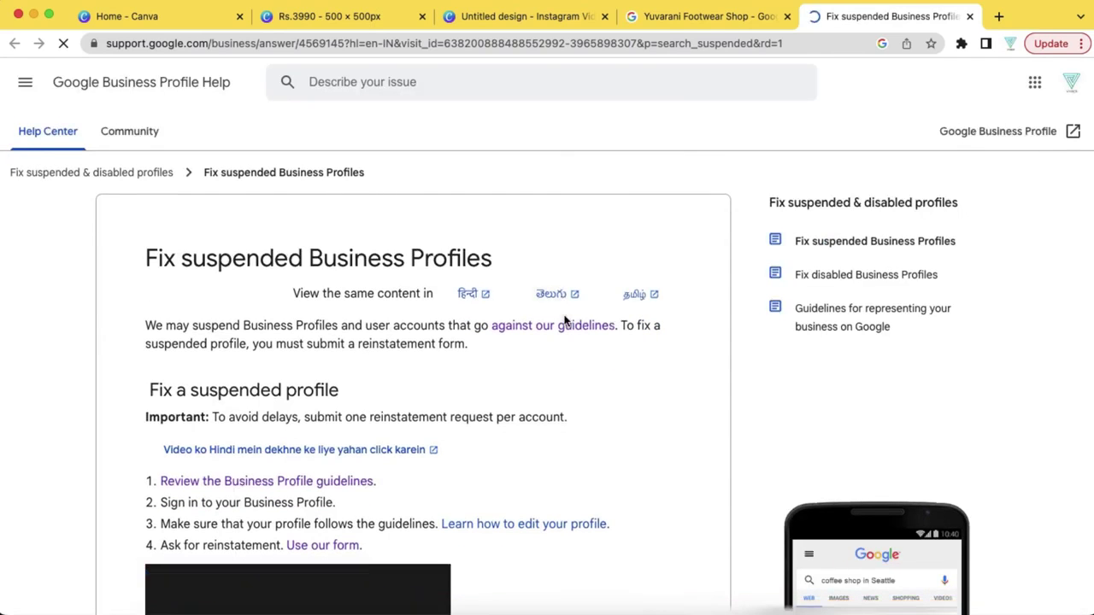
pyautogui.scroll(-2, 402, 431)
pyautogui.scroll(-1, 402, 431)
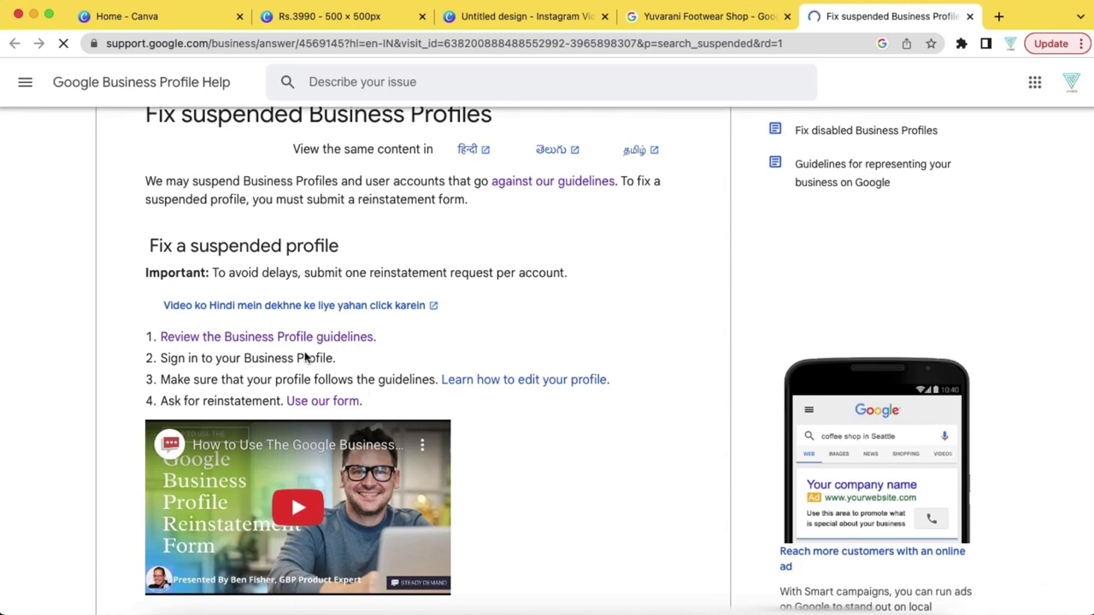
pyautogui.scroll(-2, 361, 444)
pyautogui.scroll(-2, 361, 445)
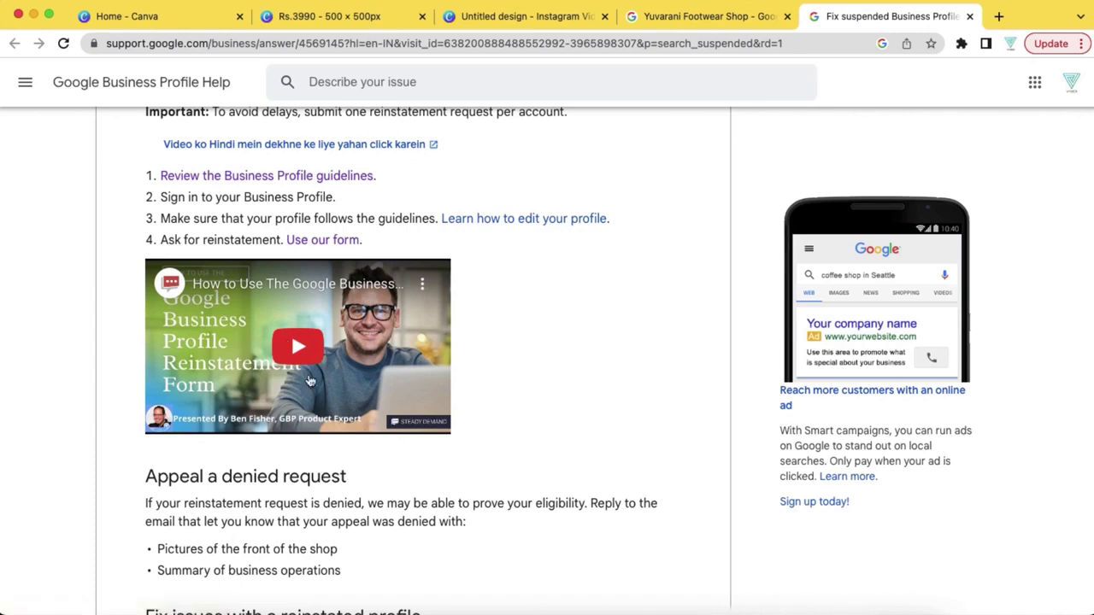
pyautogui.scroll(2, 389, 477)
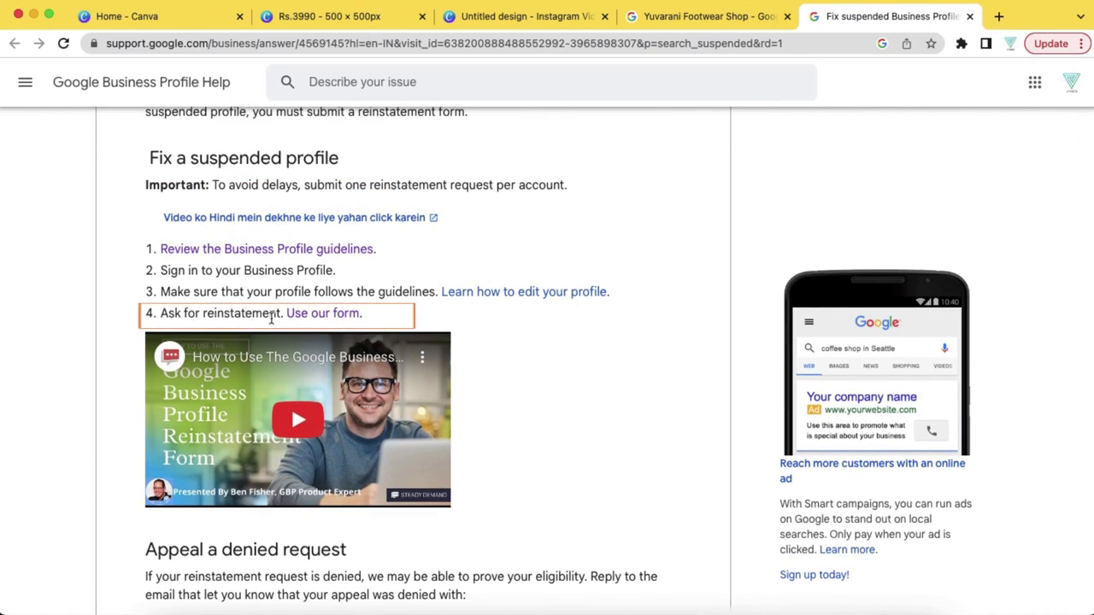
pyautogui.click(341, 315)
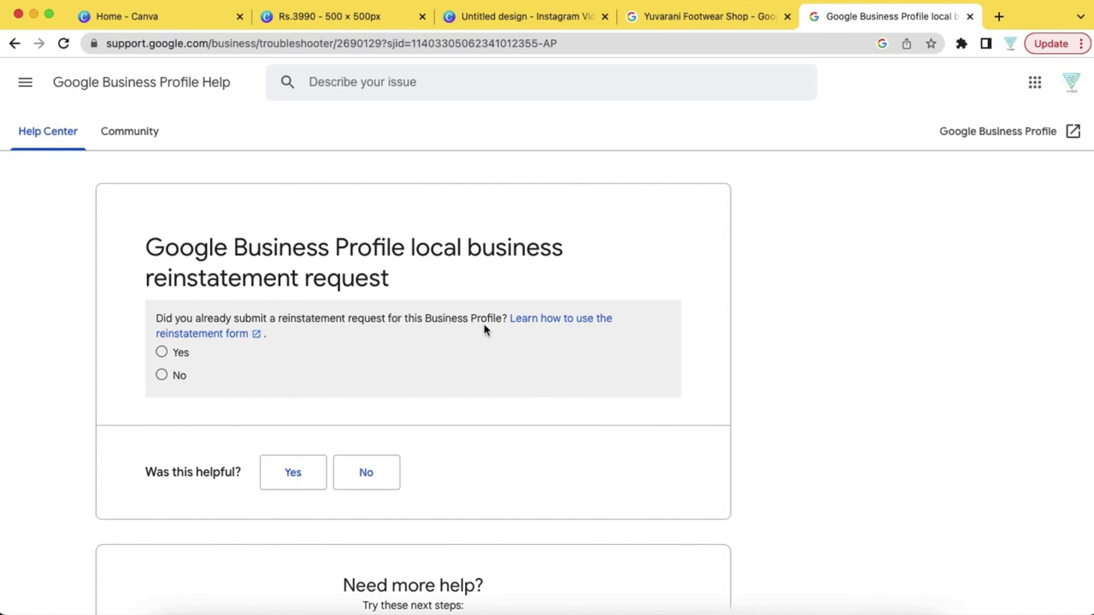
# Answer No to a prior request, Yes to representative, guidelines, address, service area and face-to-face questions, and No to multiple profiles
pyautogui.click(168, 377)
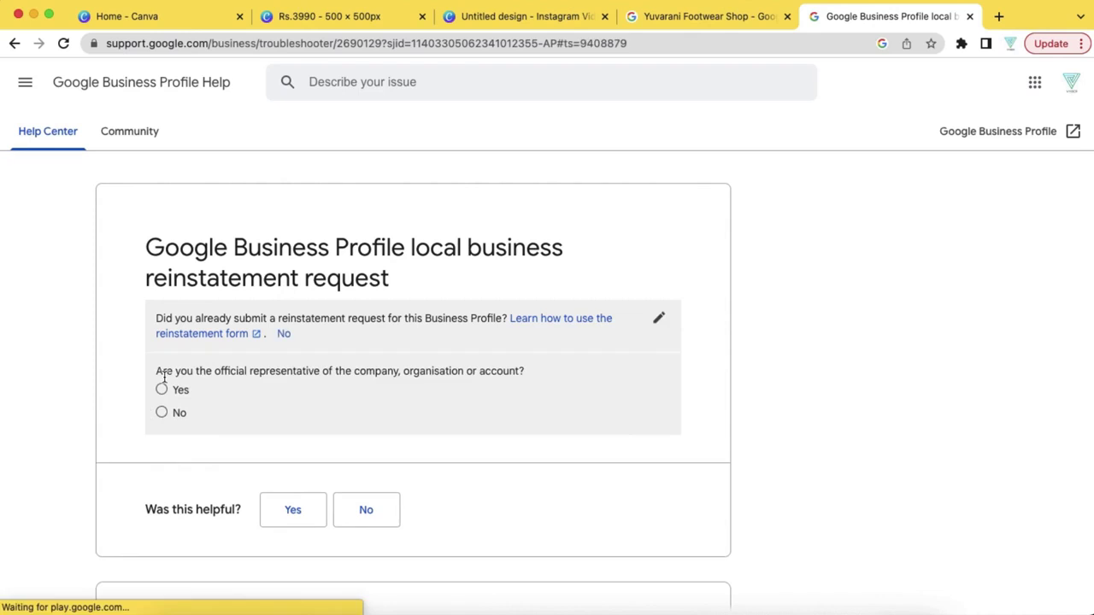
pyautogui.scroll(-1, 265, 402)
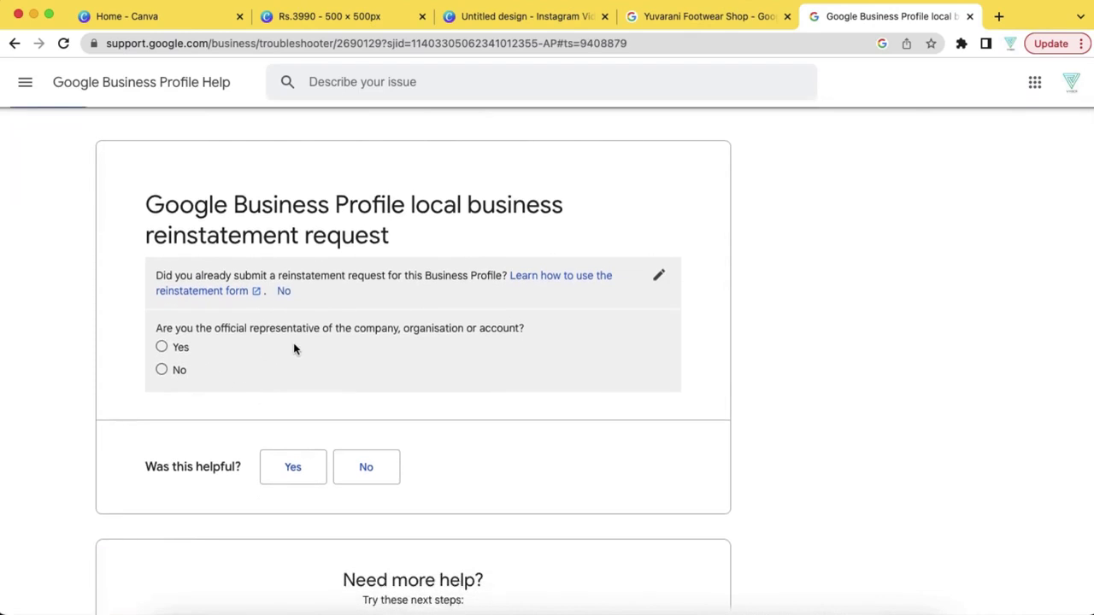
pyautogui.click(162, 348)
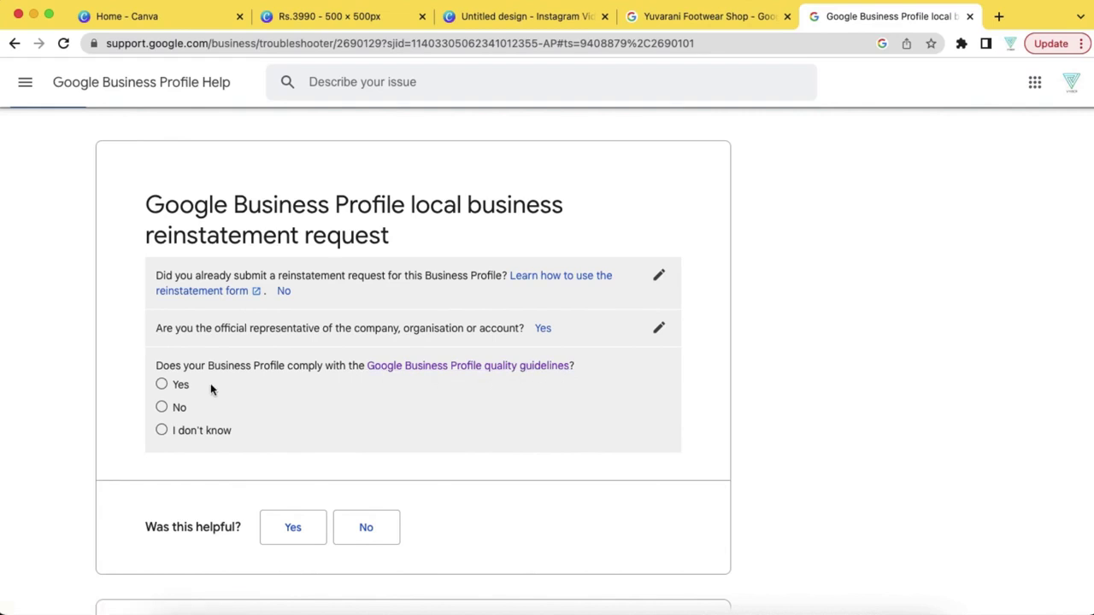
pyautogui.click(162, 385)
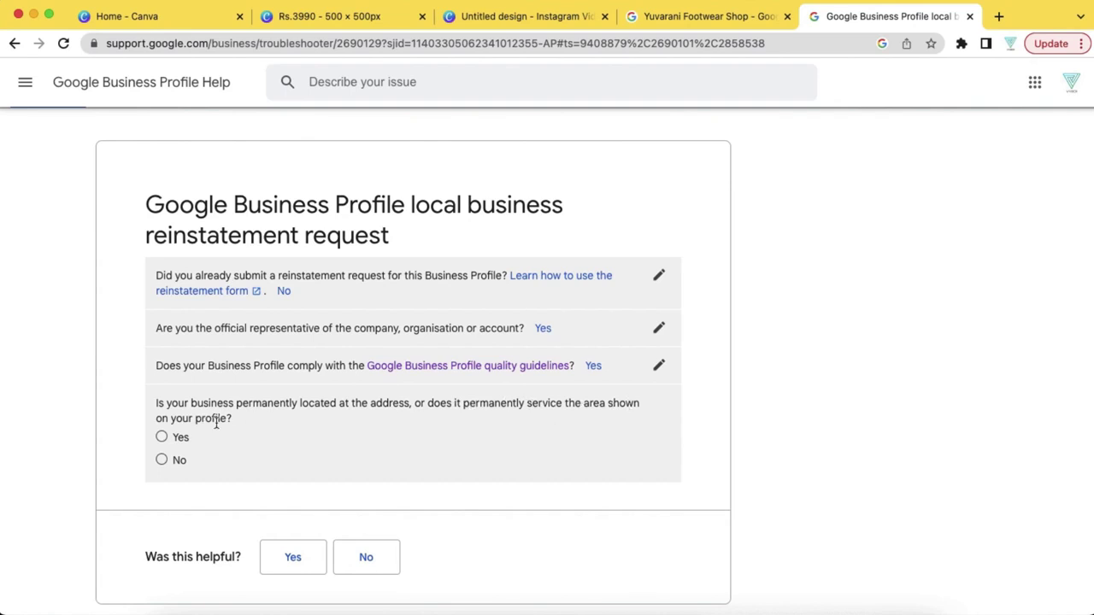
pyautogui.click(162, 438)
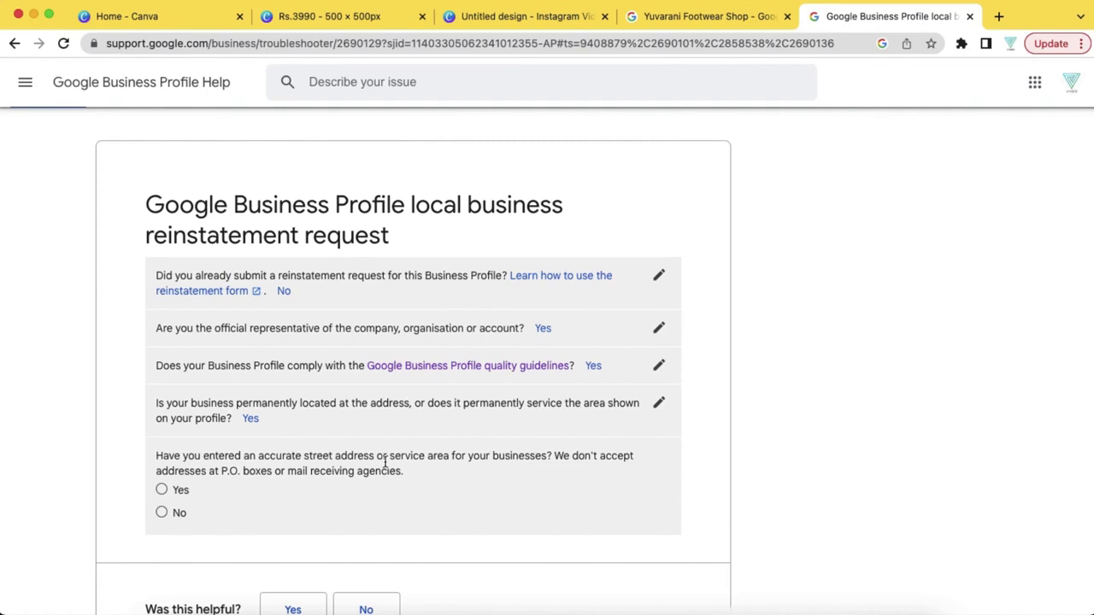
pyautogui.click(162, 490)
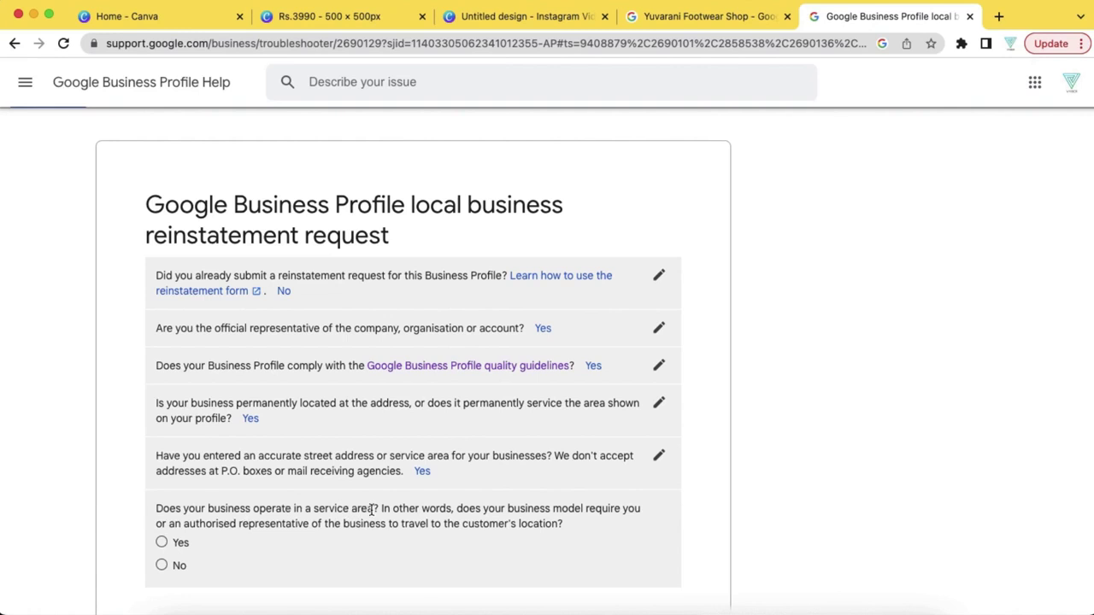
pyautogui.click(171, 545)
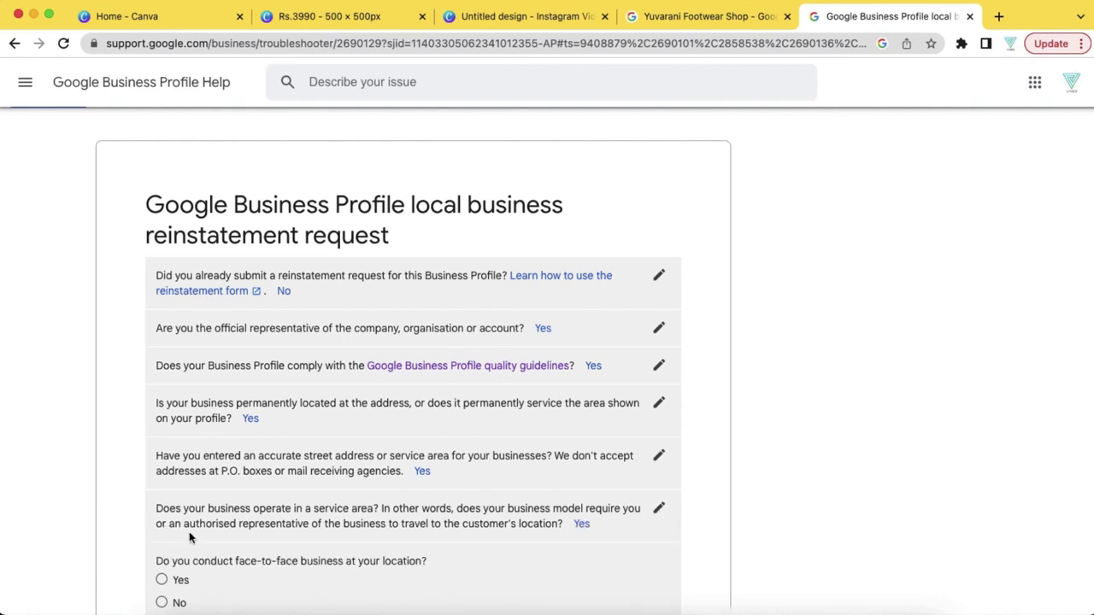
pyautogui.scroll(-2, 275, 527)
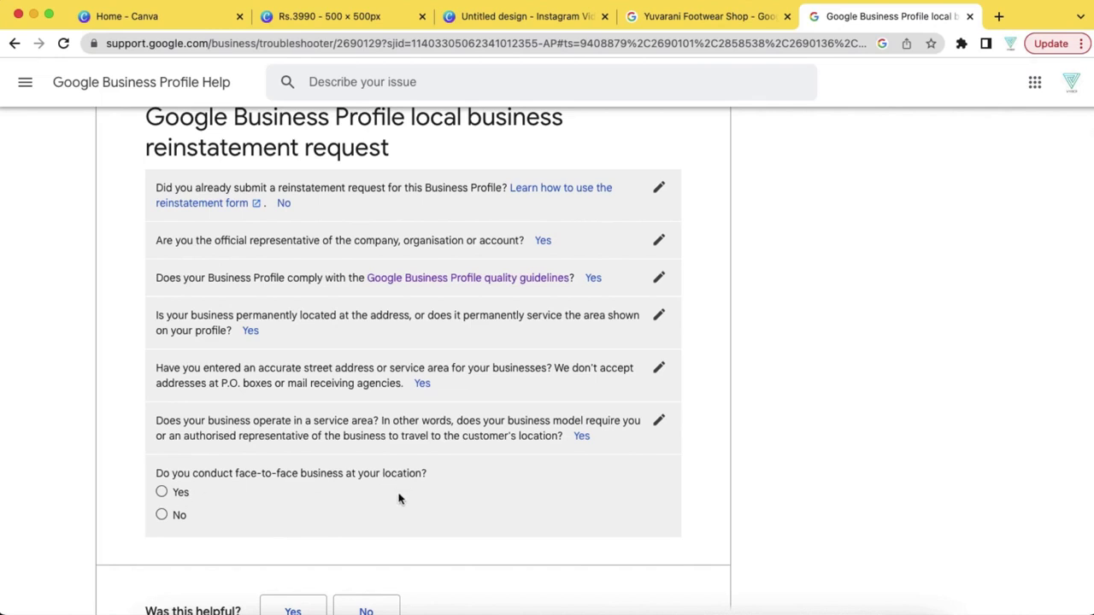
pyautogui.click(161, 492)
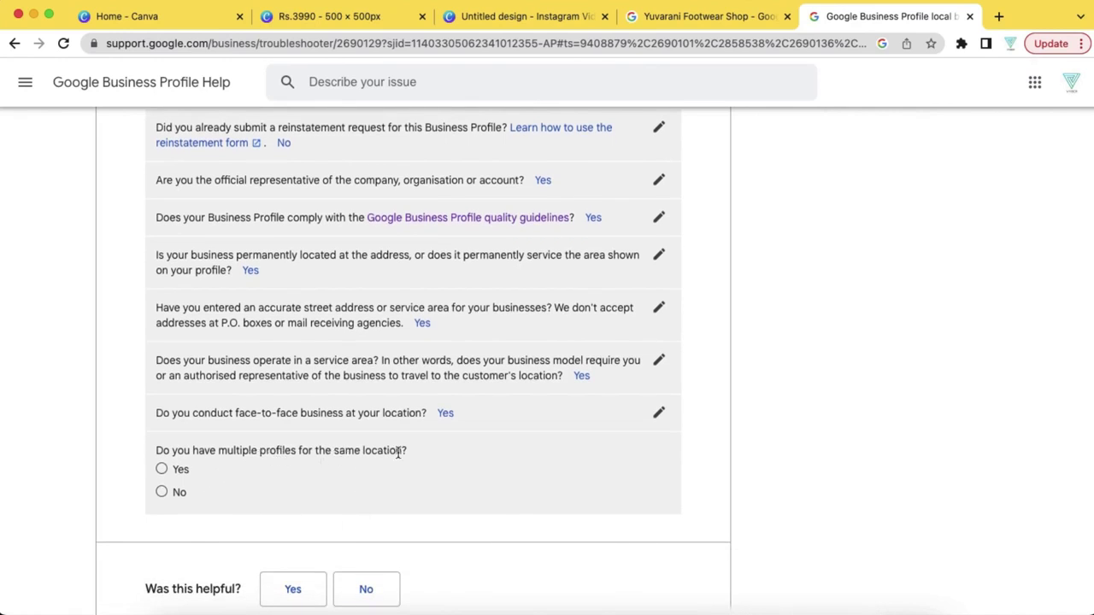
pyautogui.click(163, 491)
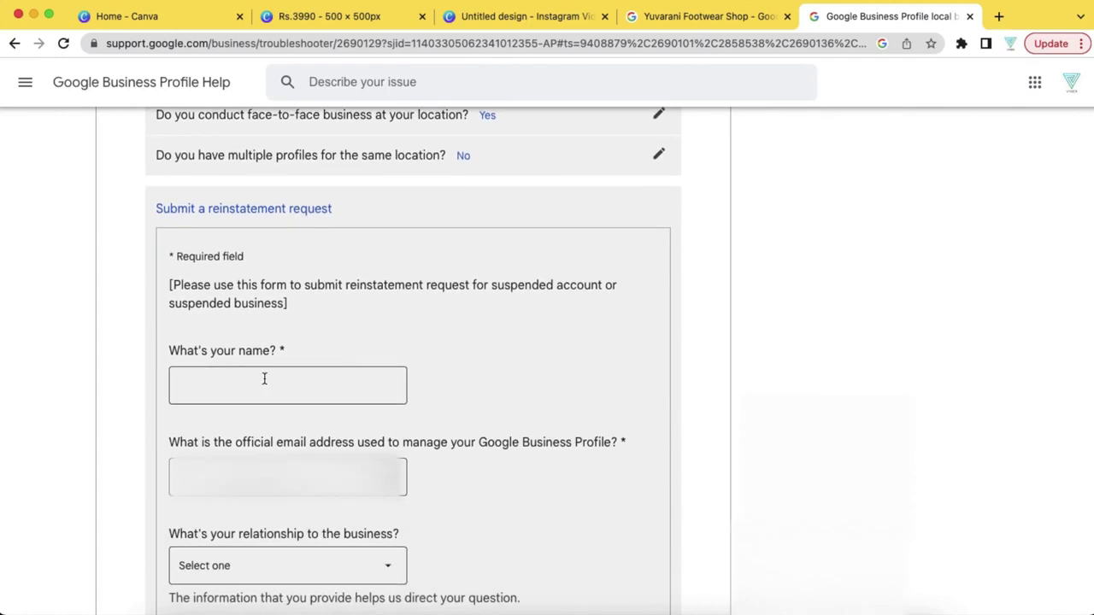
# Enter your name and set the relationship to the business as 'I own this business'
pyautogui.click(286, 385)
pyautogui.write('Vishnu')
pyautogui.scroll(-3, 274, 405)
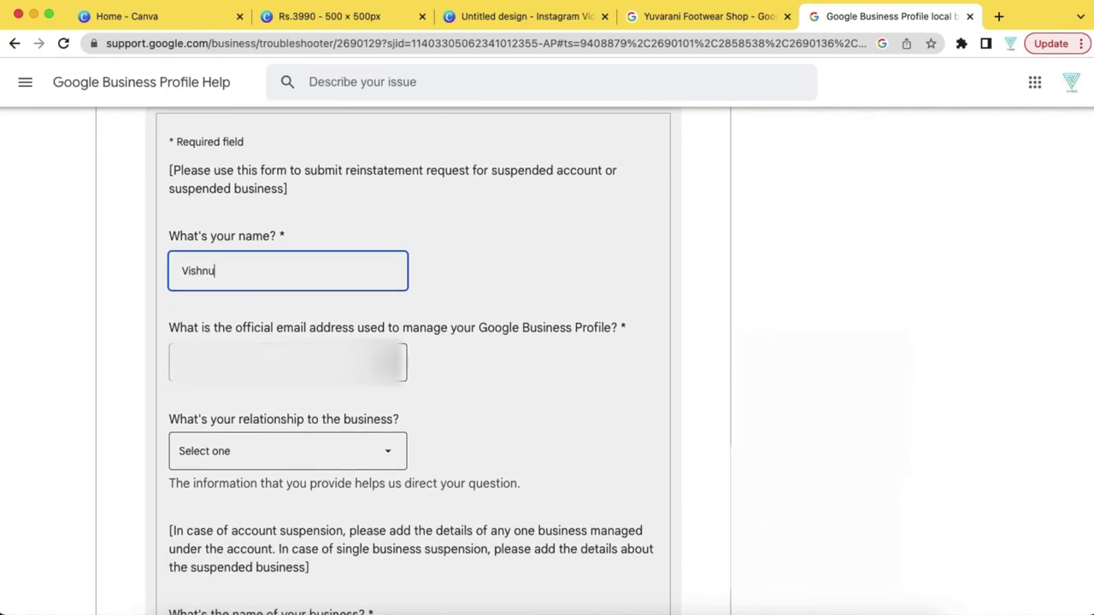
pyautogui.click(311, 452)
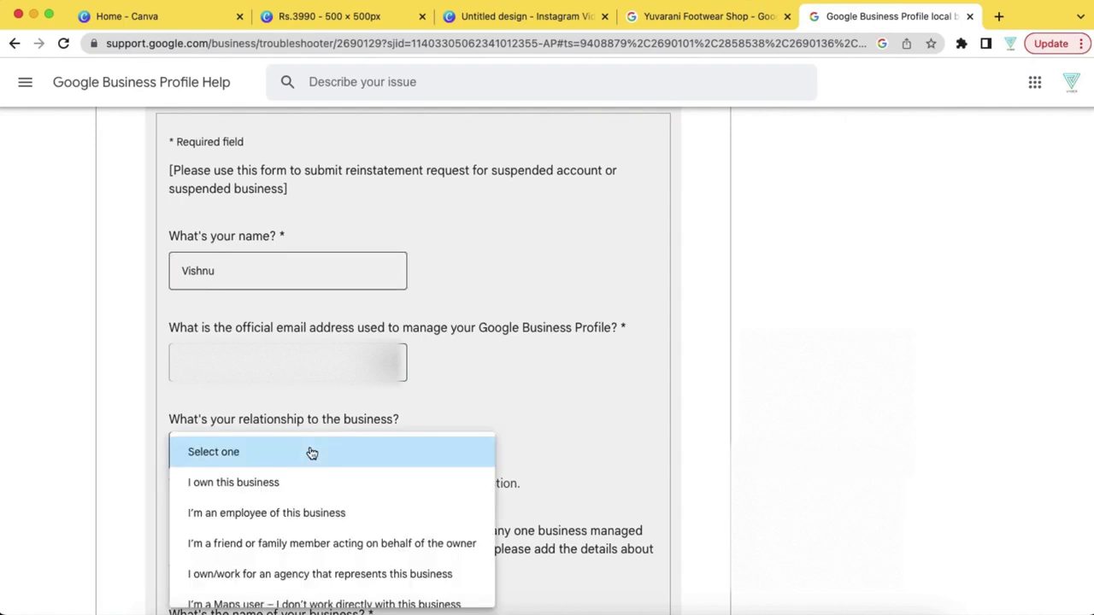
pyautogui.scroll(-2, 415, 394)
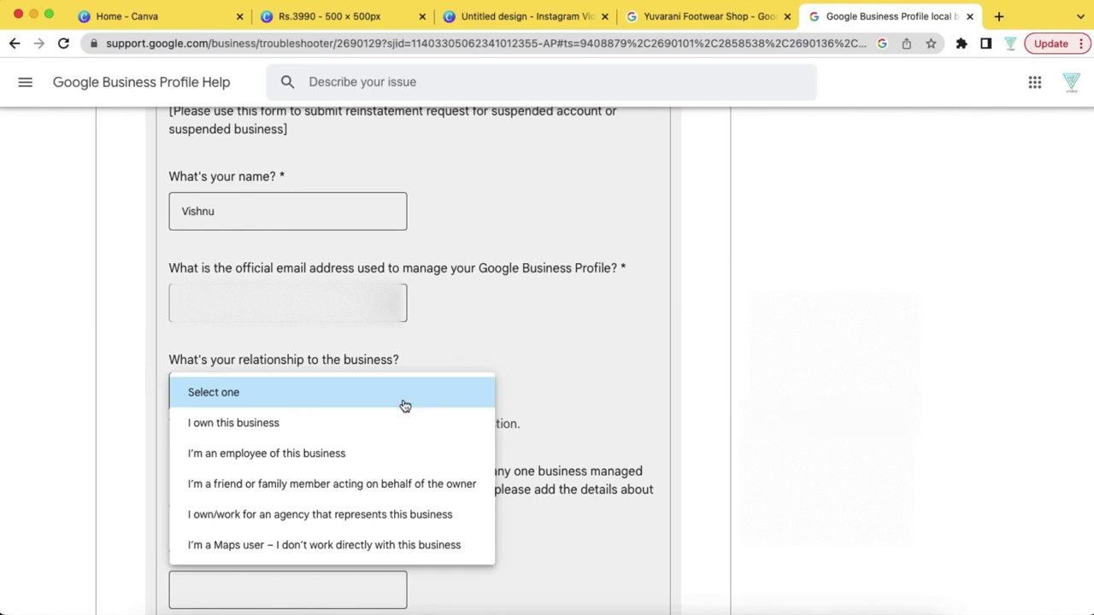
pyautogui.click(300, 422)
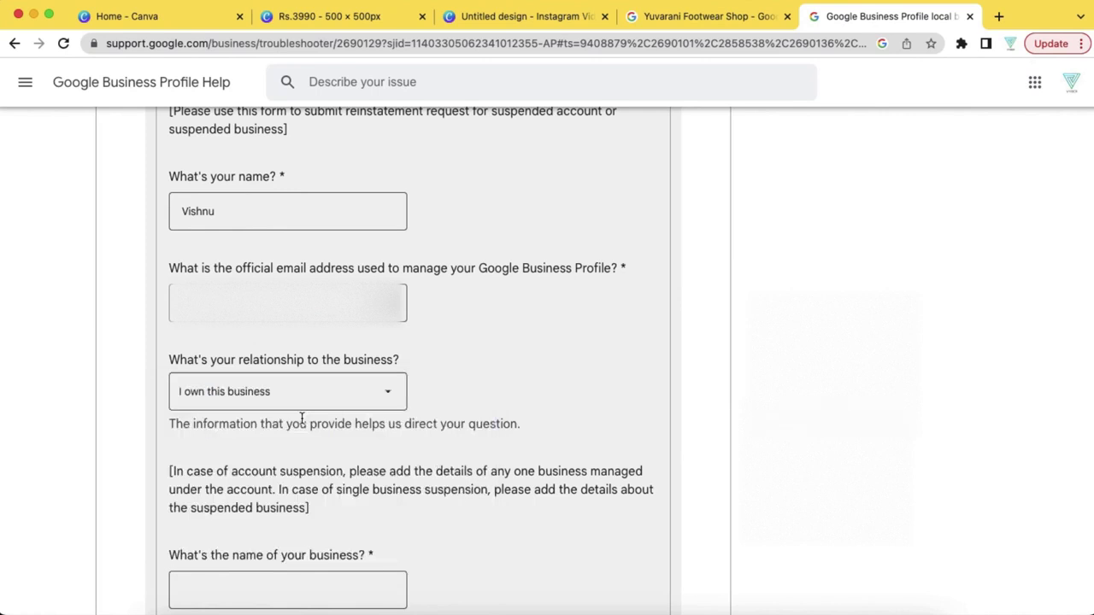
pyautogui.scroll(-3, 302, 419)
# Enter 'ABCD Business' as the business name
pyautogui.click(249, 463)
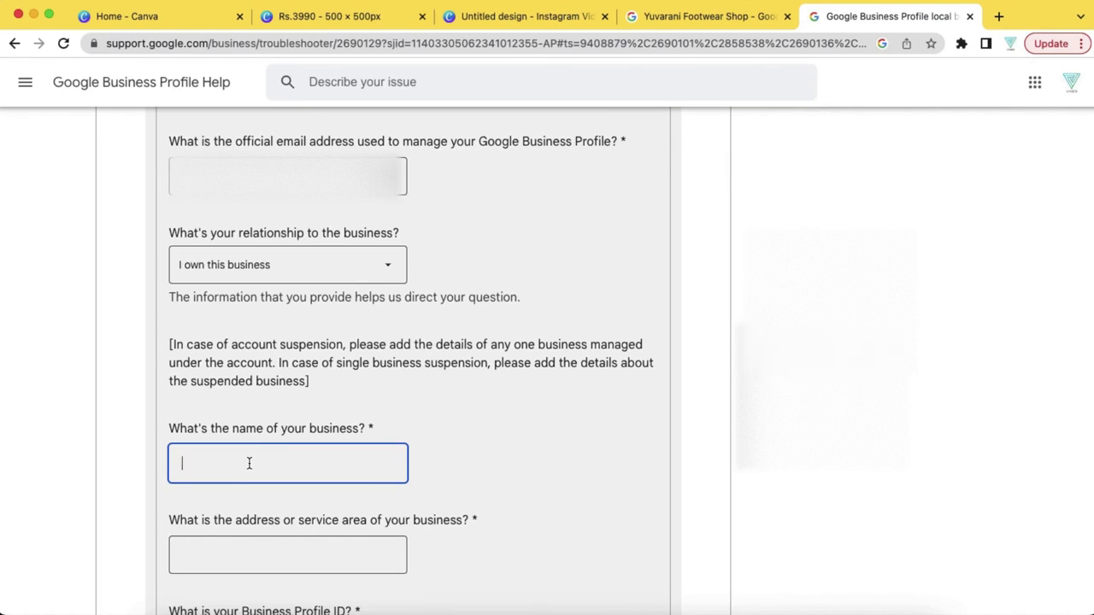
pyautogui.write('AB')
pyautogui.scroll(-2, 403, 515)
pyautogui.click(318, 509)
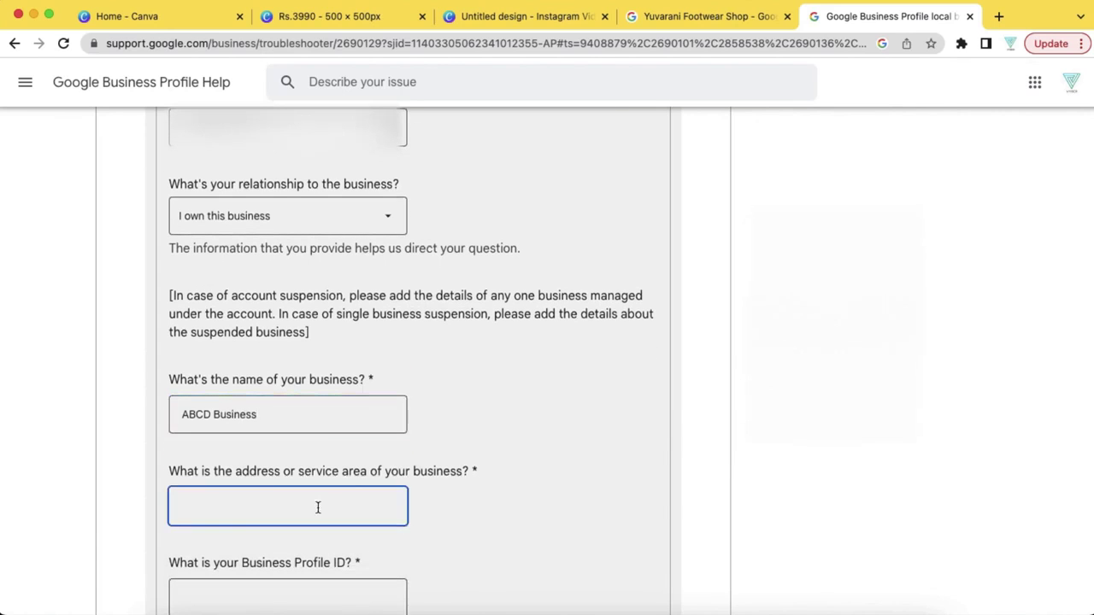
# Copy the shop's address from the search results and paste it into the form's address field
pyautogui.click(677, 17)
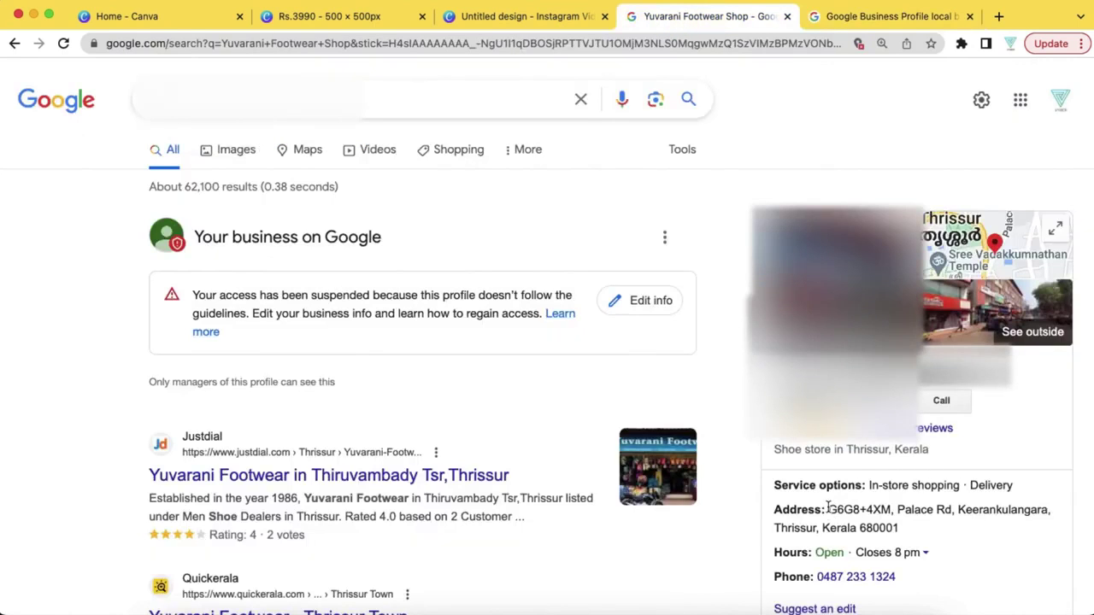
pyautogui.moveTo(827, 508); pyautogui.dragTo(910, 529)
pyautogui.press('super+c')
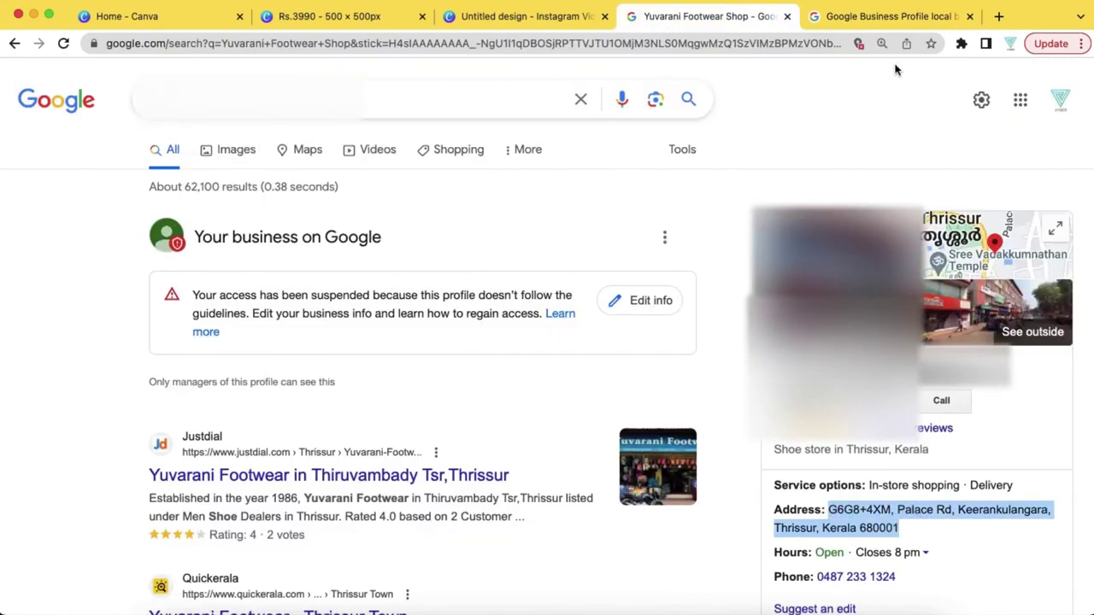
pyautogui.click(872, 16)
pyautogui.press('super+v')
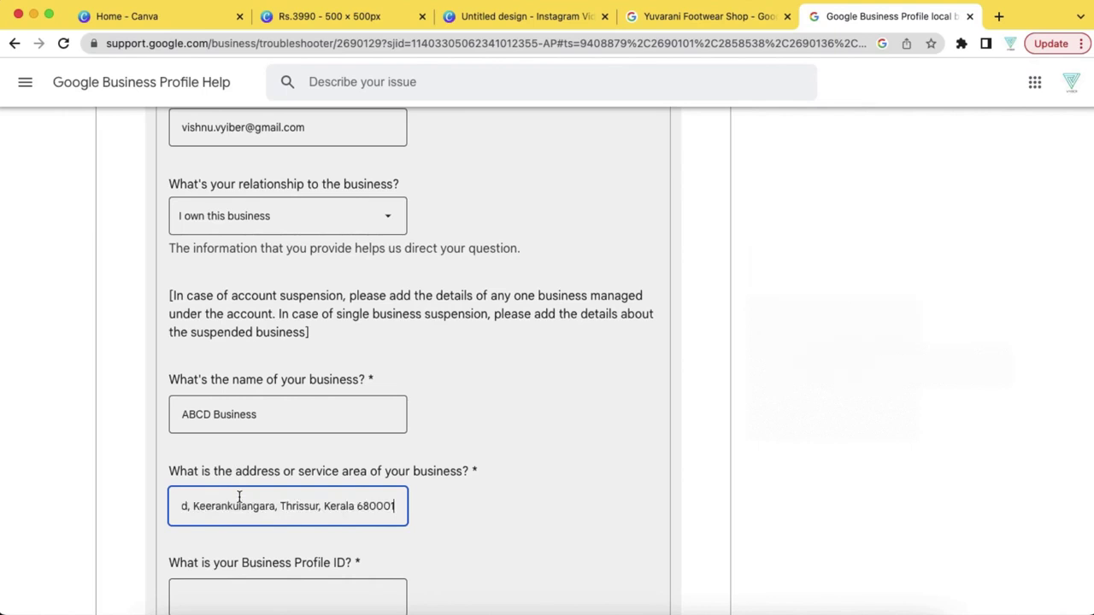
pyautogui.scroll(-5, 325, 547)
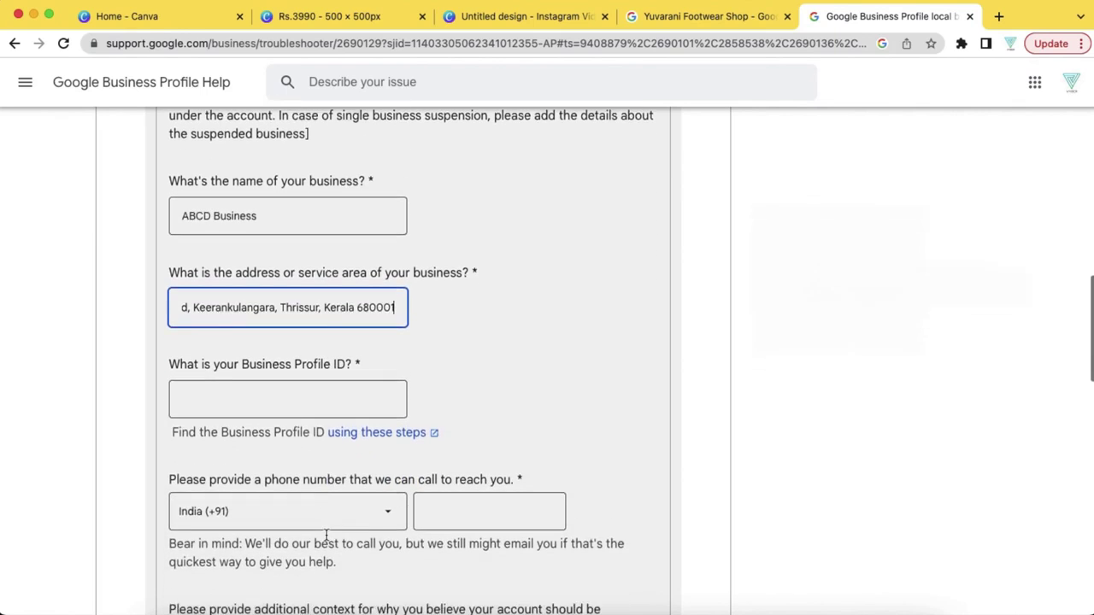
# Copy the Business Profile ID from the profile's Advanced settings in Google Search
pyautogui.click(309, 398)
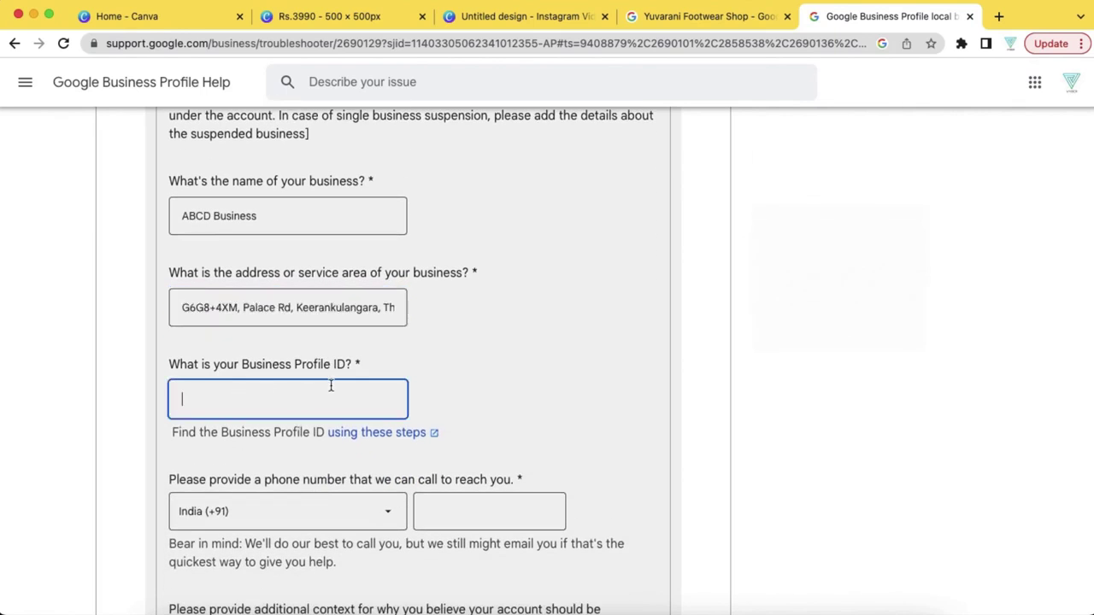
pyautogui.click(689, 16)
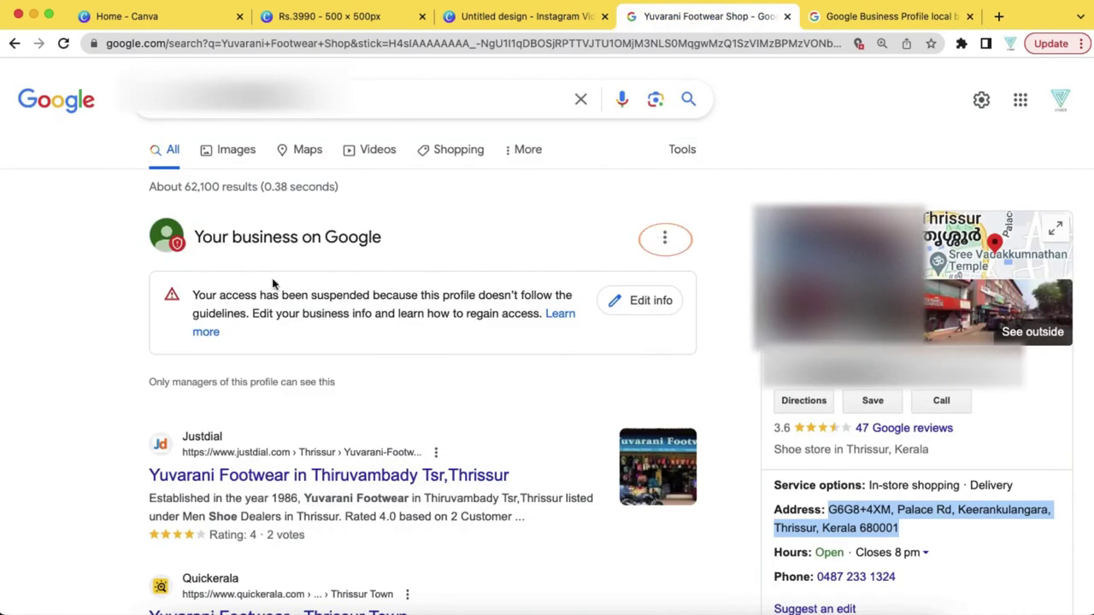
pyautogui.click(666, 239)
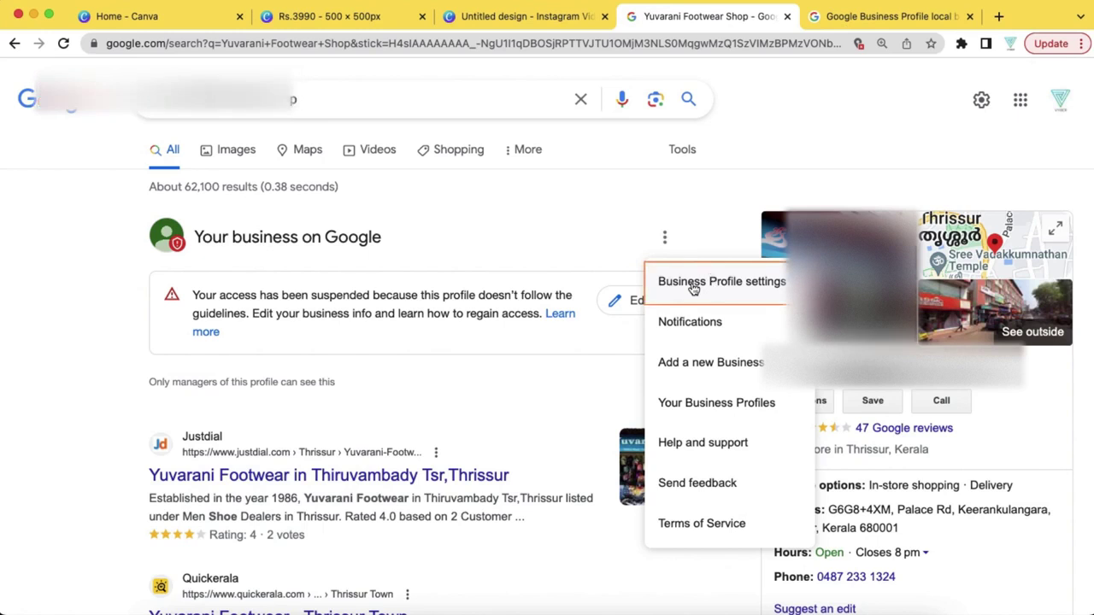
pyautogui.click(693, 285)
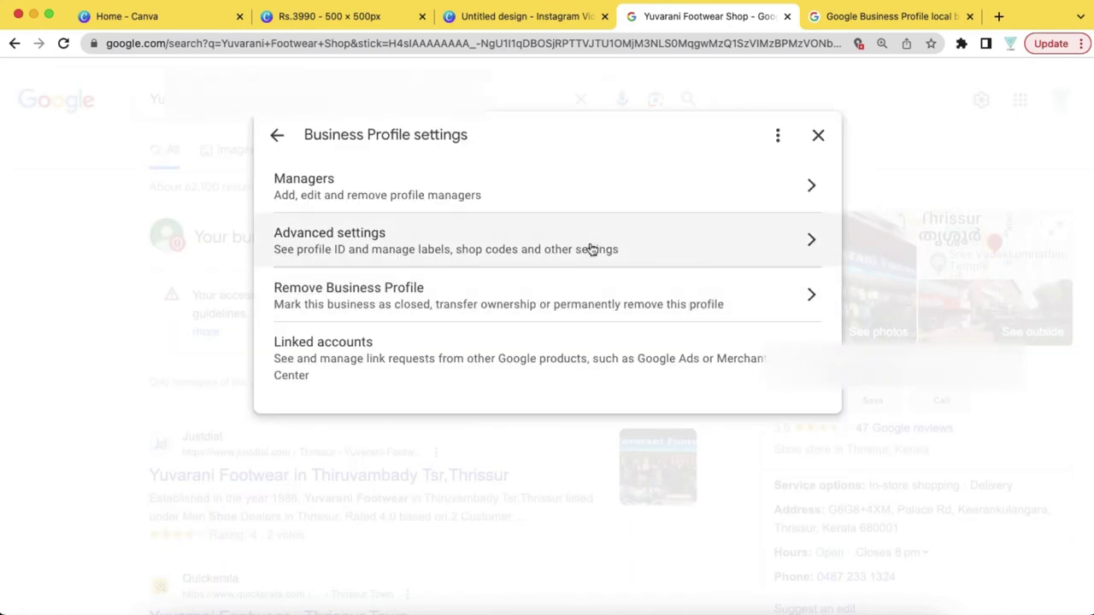
pyautogui.click(566, 239)
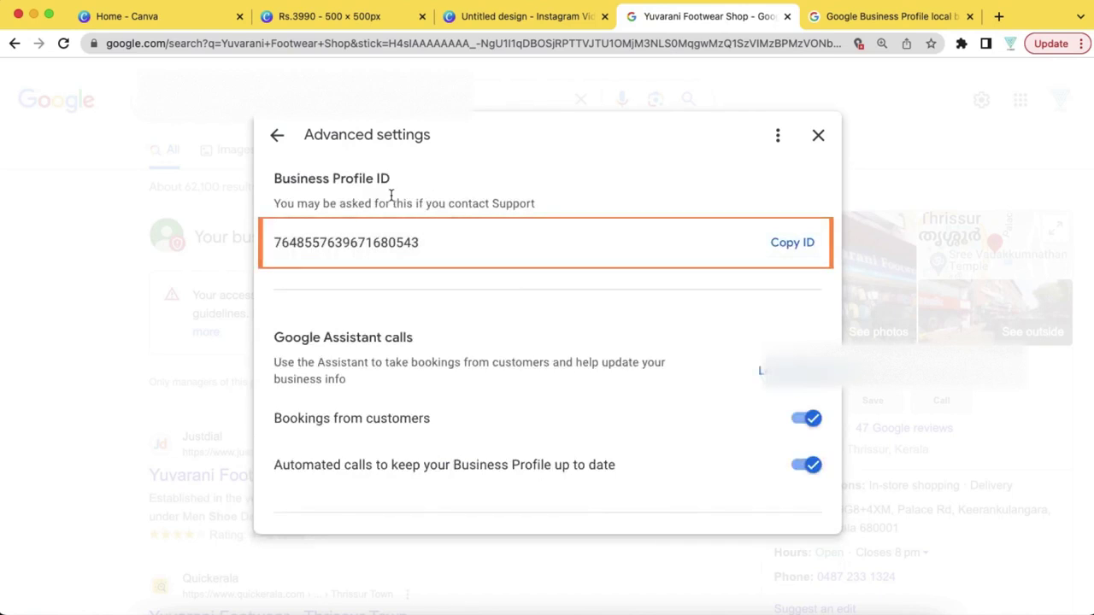
pyautogui.click(789, 253)
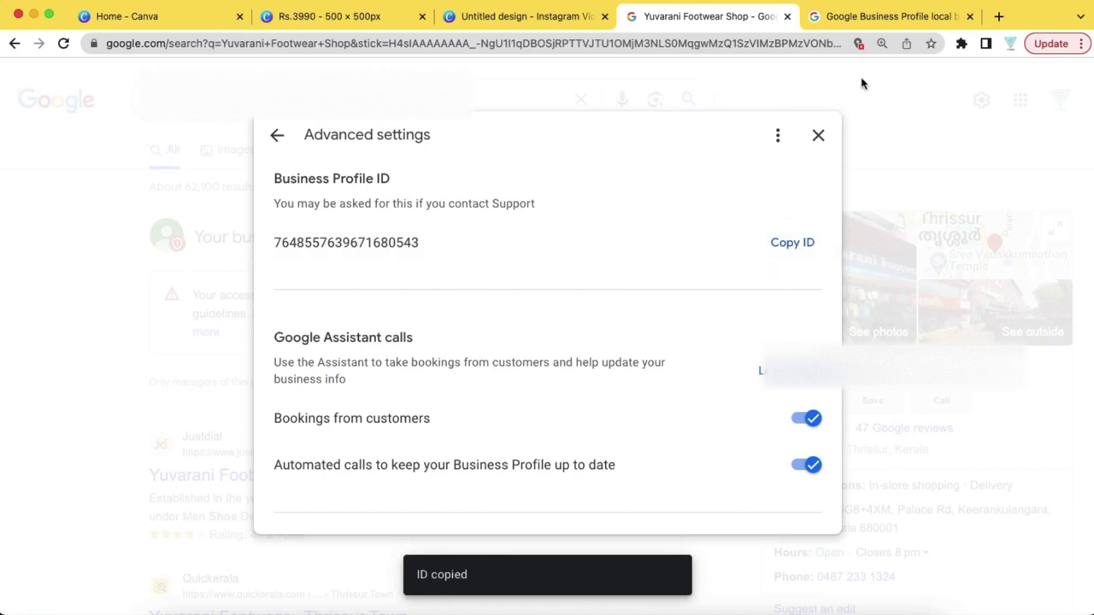
pyautogui.click(860, 18)
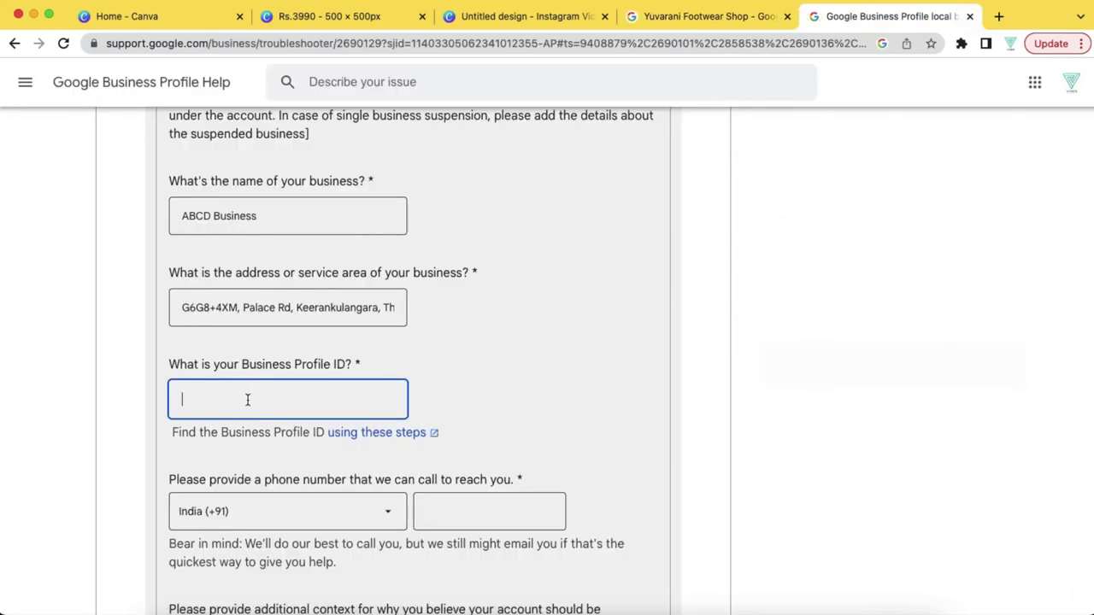
# Paste the Business Profile ID and enter the contact phone number with India (+91)
pyautogui.press('super+v')
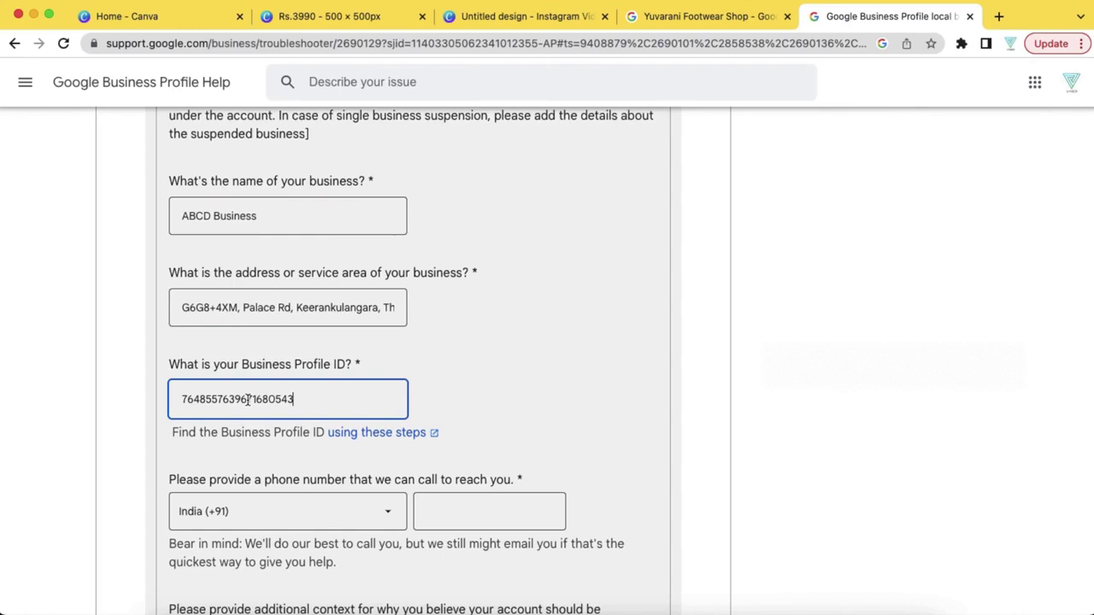
pyautogui.scroll(-3, 247, 399)
pyautogui.click(473, 368)
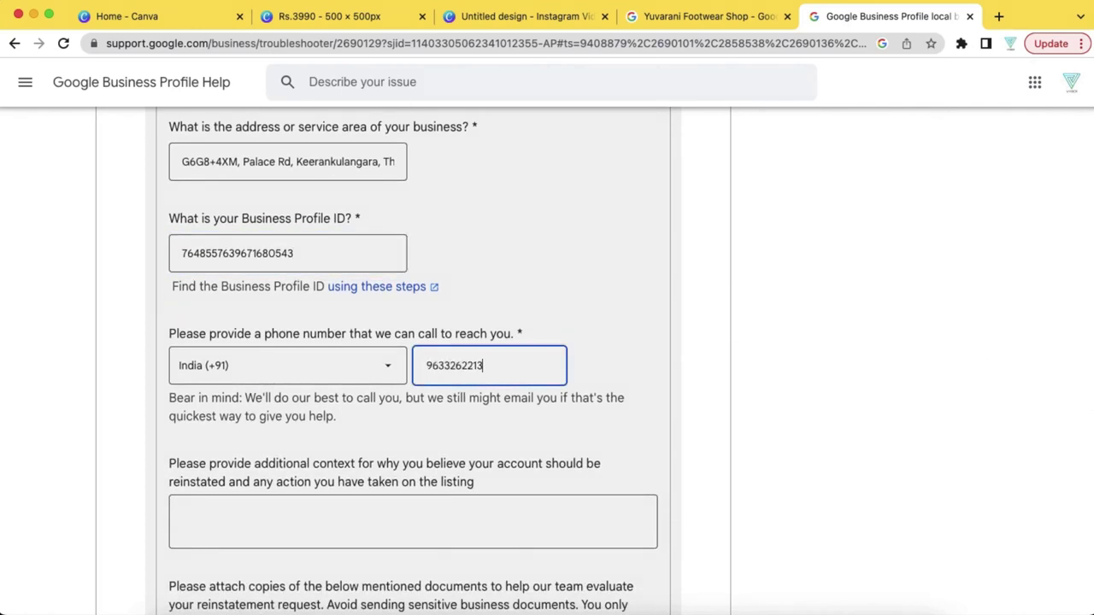
pyautogui.click(307, 513)
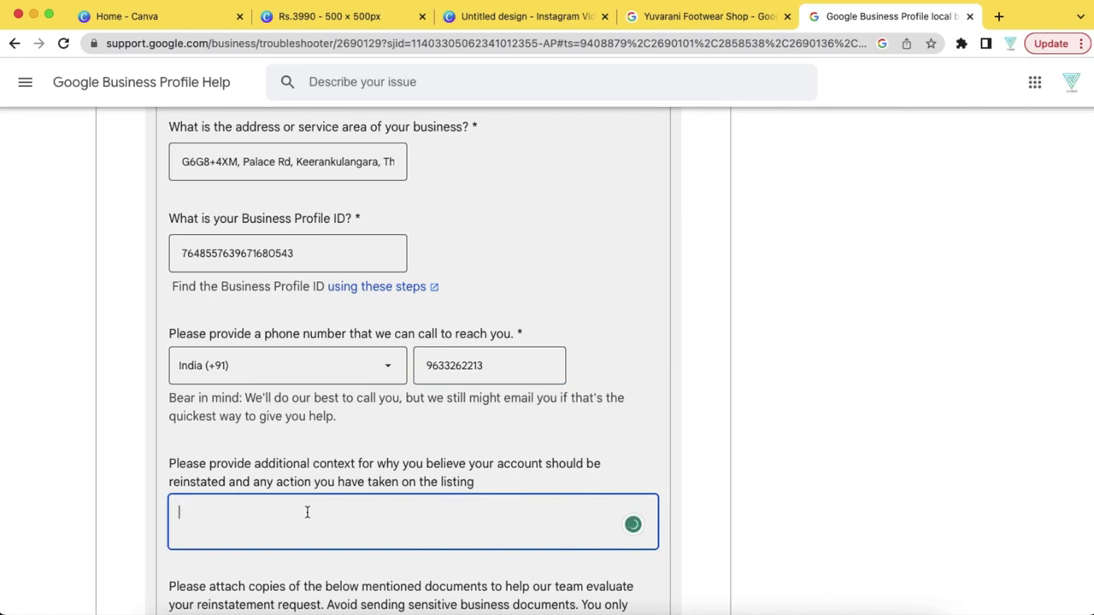
pyautogui.scroll(-3, 307, 511)
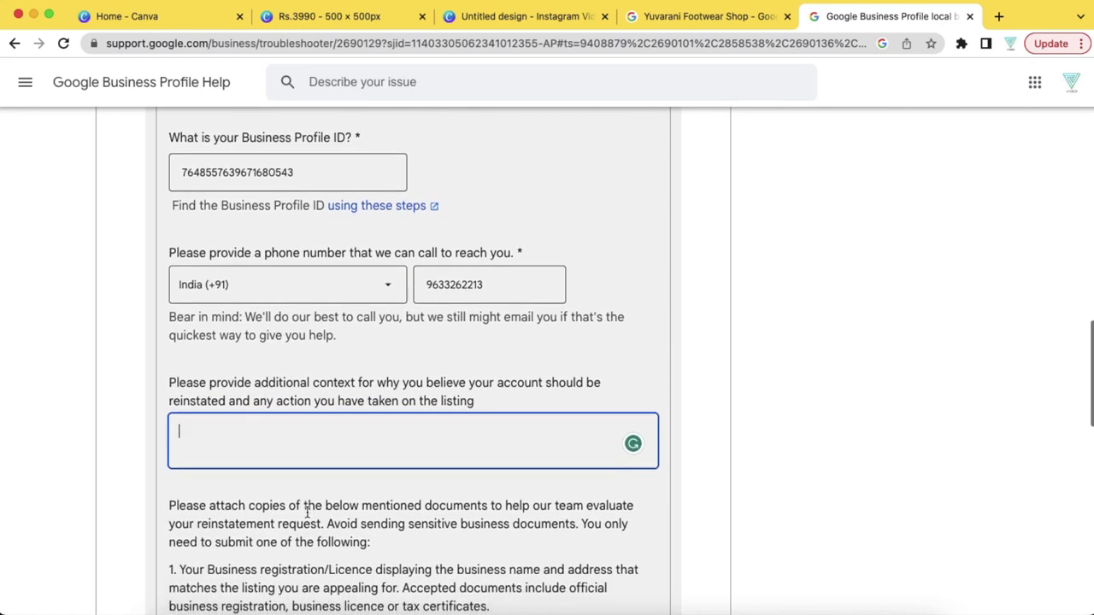
pyautogui.scroll(-1, 306, 512)
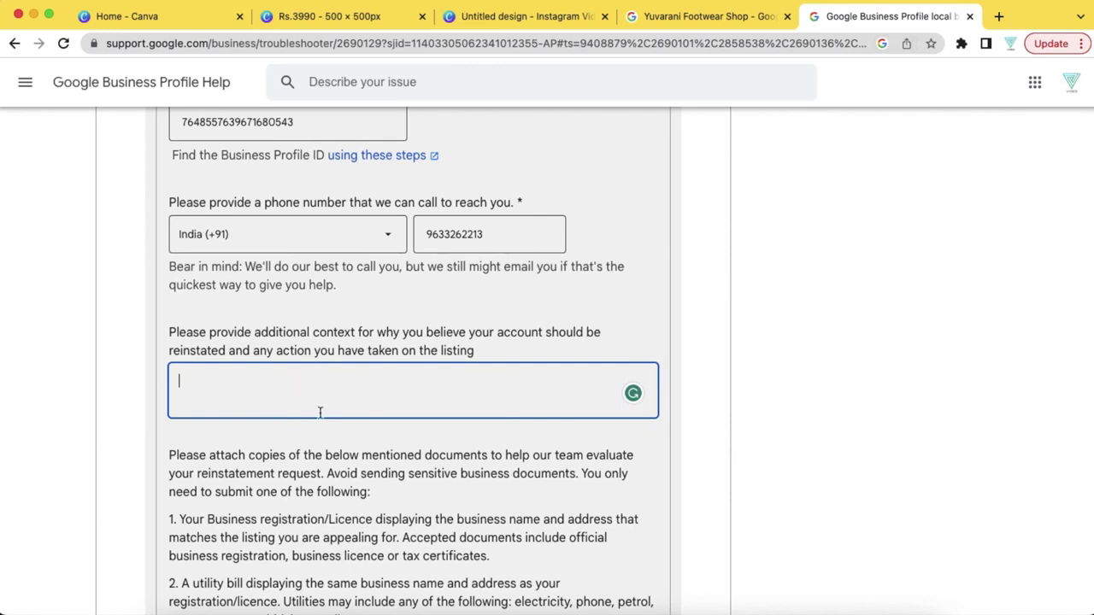
pyautogui.scroll(-5, 313, 417)
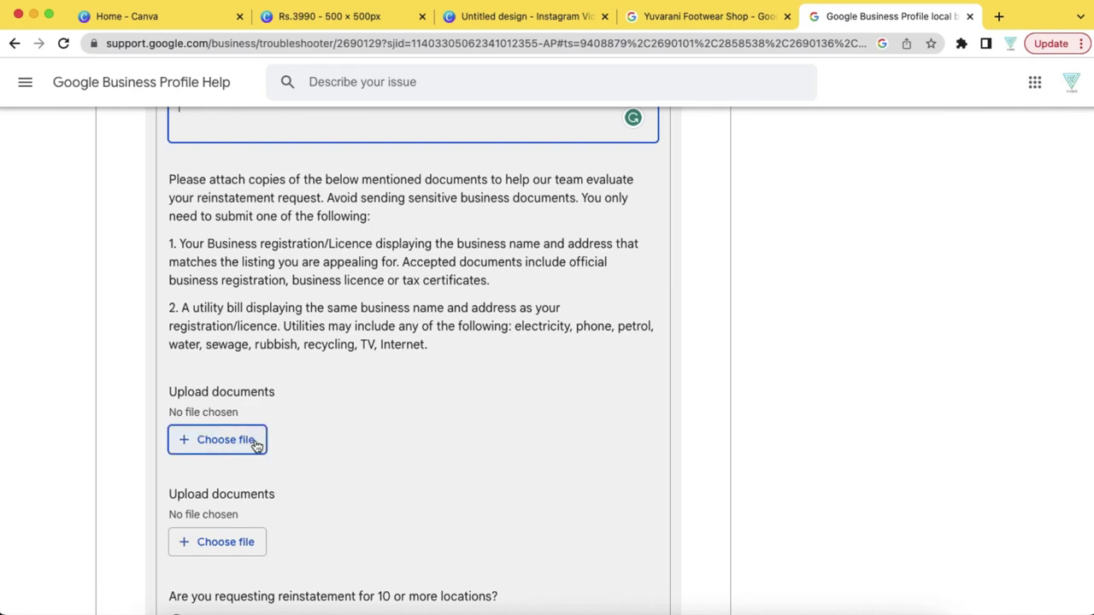
# Select No for requesting reinstatement of 10 or more locations
pyautogui.scroll(-1, 258, 447)
pyautogui.scroll(-2, 256, 446)
pyautogui.scroll(1, 255, 445)
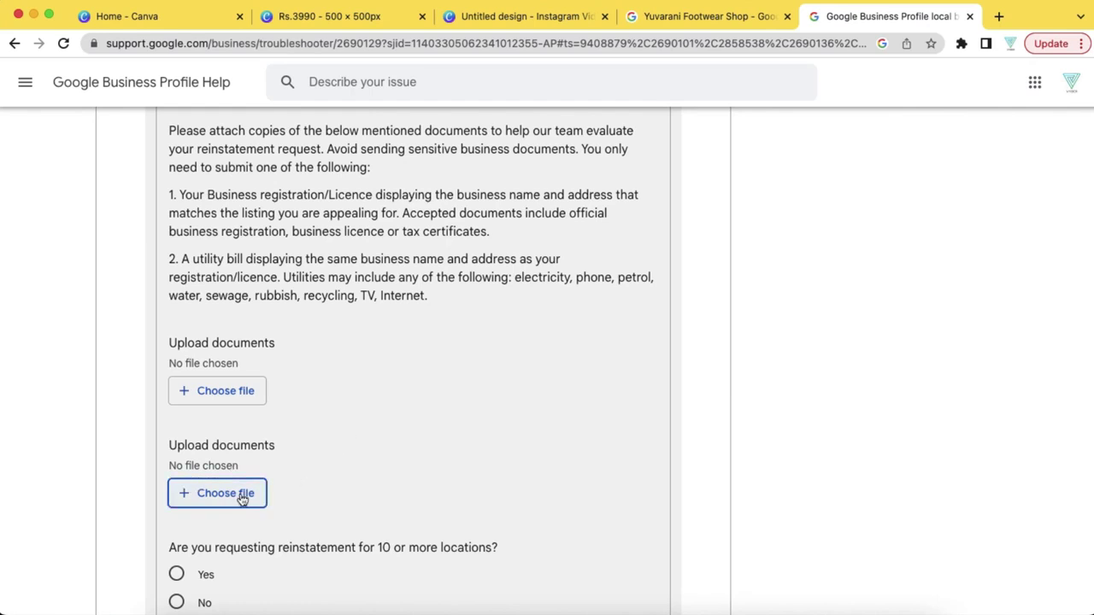
pyautogui.scroll(-2, 225, 503)
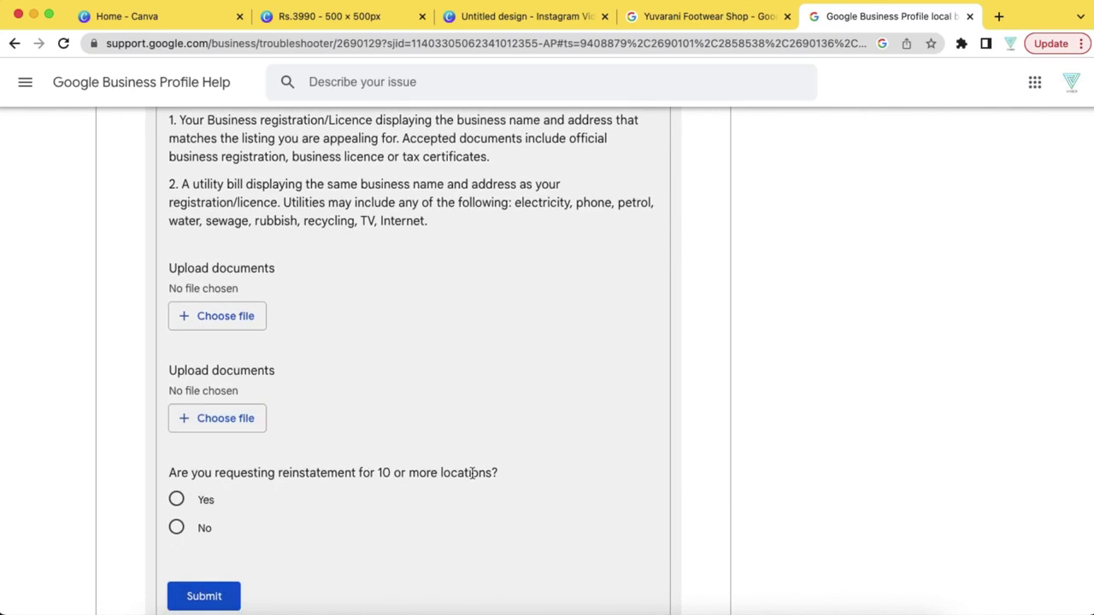
pyautogui.click(177, 529)
pyautogui.scroll(-2, 391, 526)
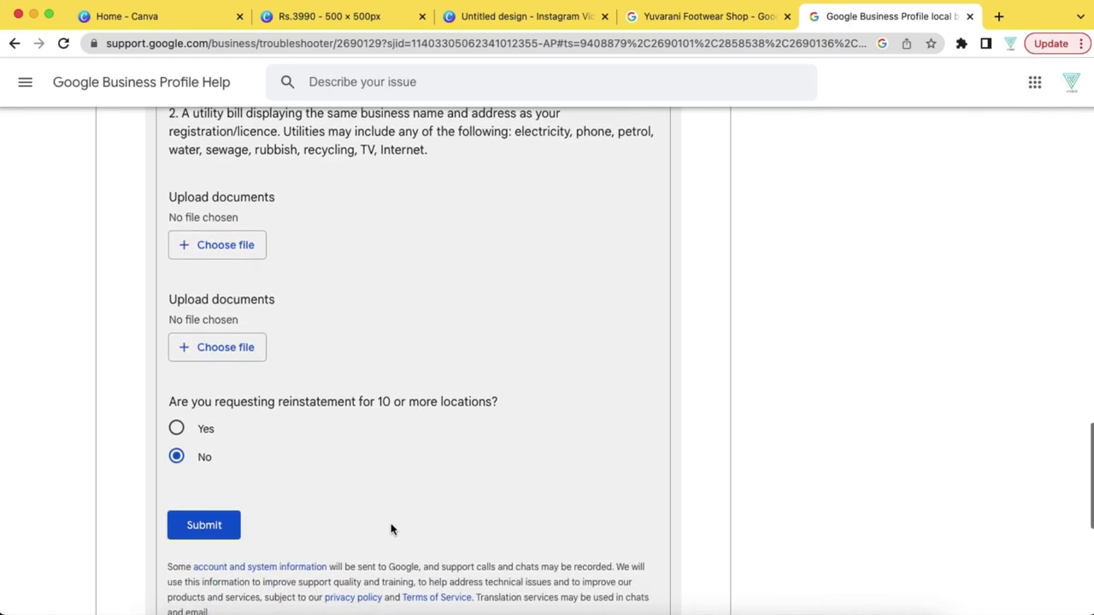